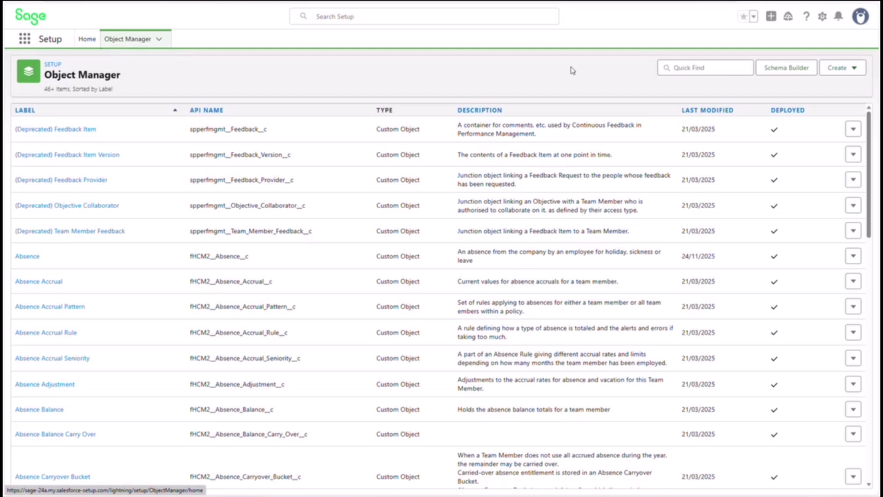
# - Start a new custom object and set its label to "Detailed Turnover Snapshot"
pyautogui.click(854, 69)
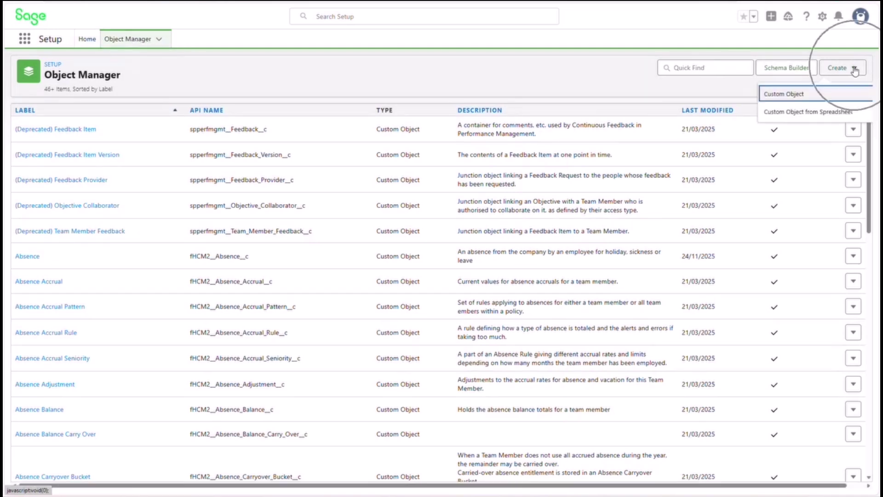
pyautogui.click(794, 95)
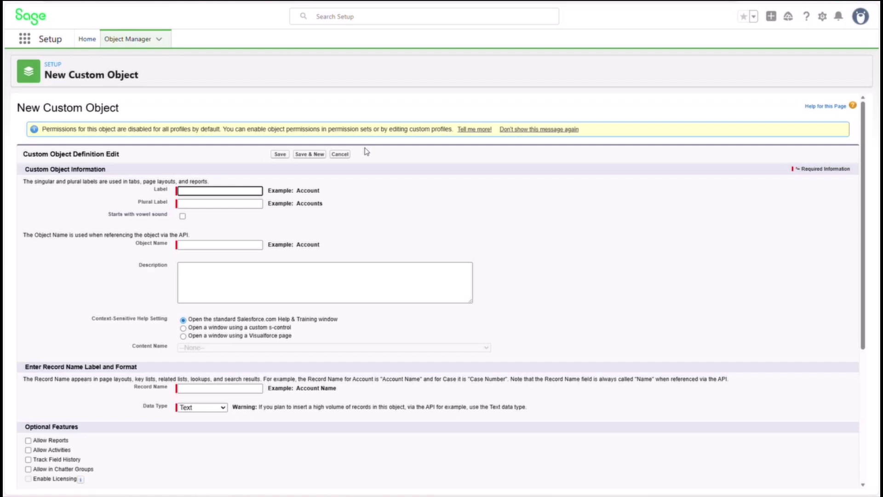
pyautogui.click(223, 192)
pyautogui.write('Detailed Turnover Snapshot')
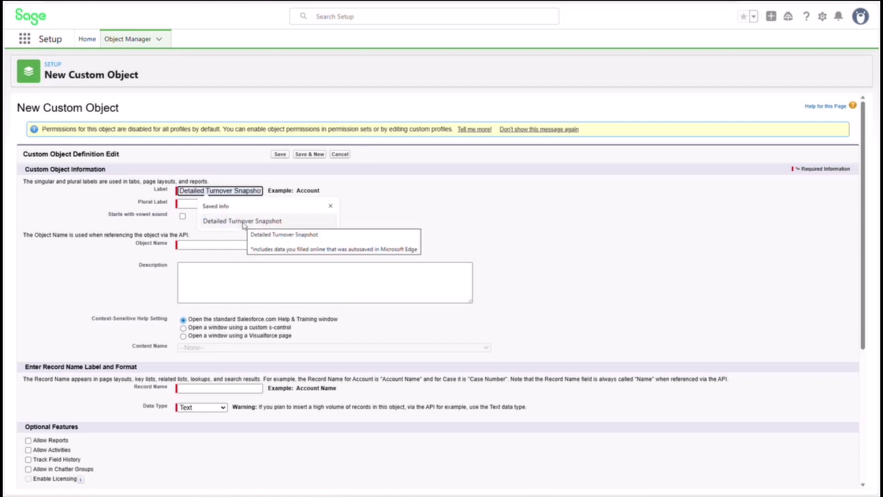
pyautogui.click(243, 221)
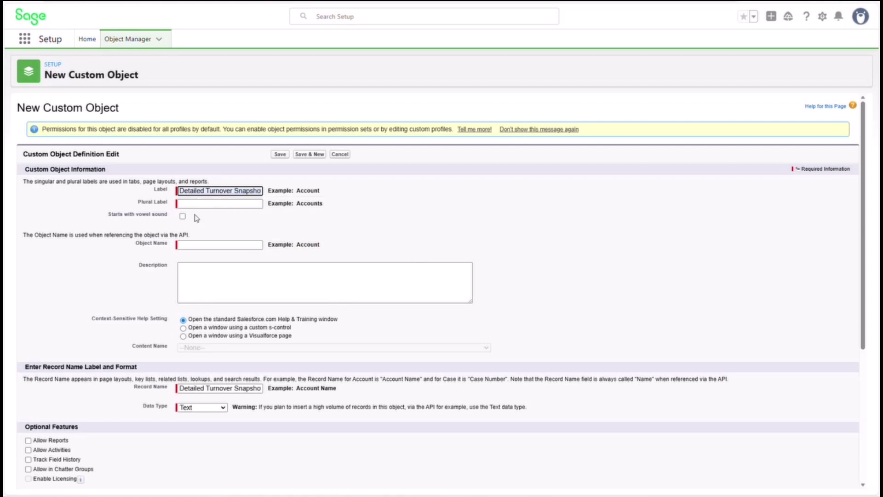
# - Set the custom object's plural label to "Detailed Turnover Snapshots"
pyautogui.click(205, 205)
pyautogui.write('Detailed Turnover Snapshot')
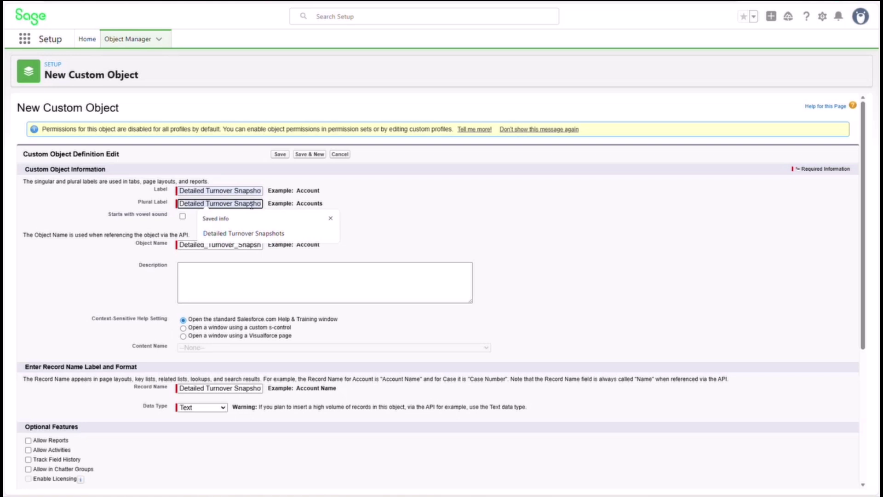
pyautogui.hotkey('ctrl', 'a')
pyautogui.press('BackSpace')
pyautogui.write('Detailed Turnover Snapshots')
pyautogui.press('Escape')
pyautogui.click(523, 233)
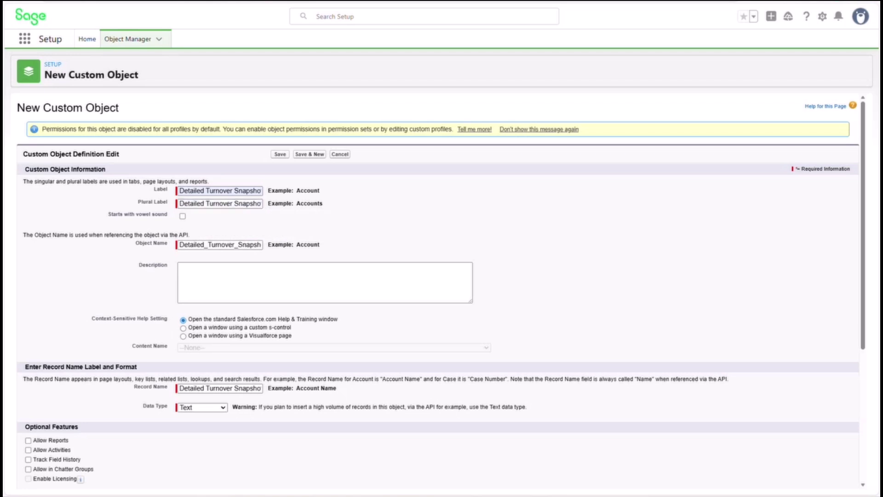
# - Enable Allow Reports for the custom object and save it
pyautogui.scroll(-1, 265, 285)
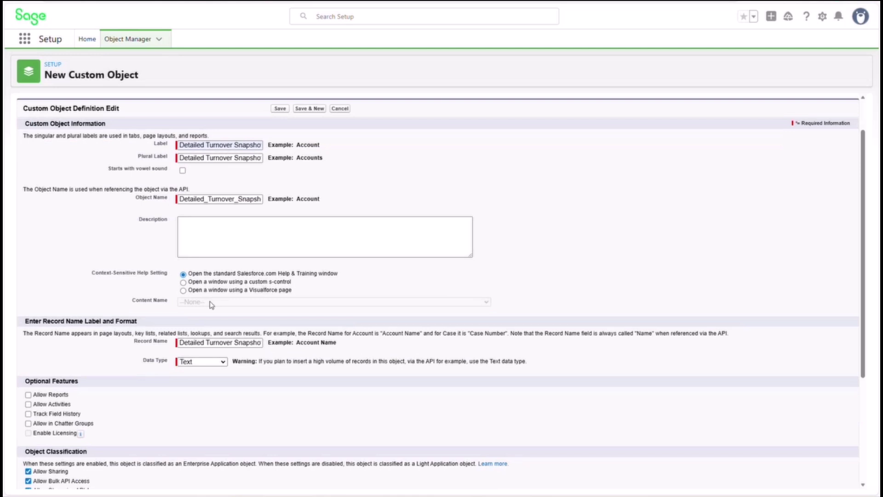
pyautogui.scroll(-1, 211, 304)
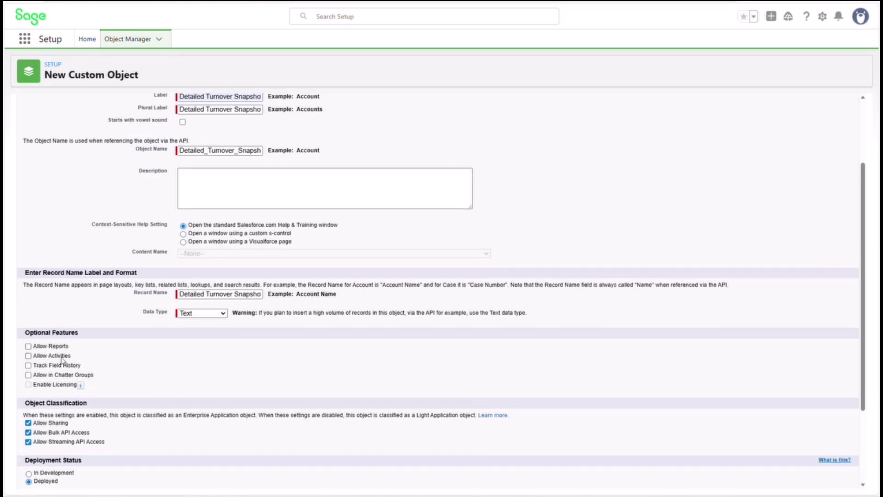
pyautogui.scroll(-1, 62, 354)
pyautogui.click(30, 304)
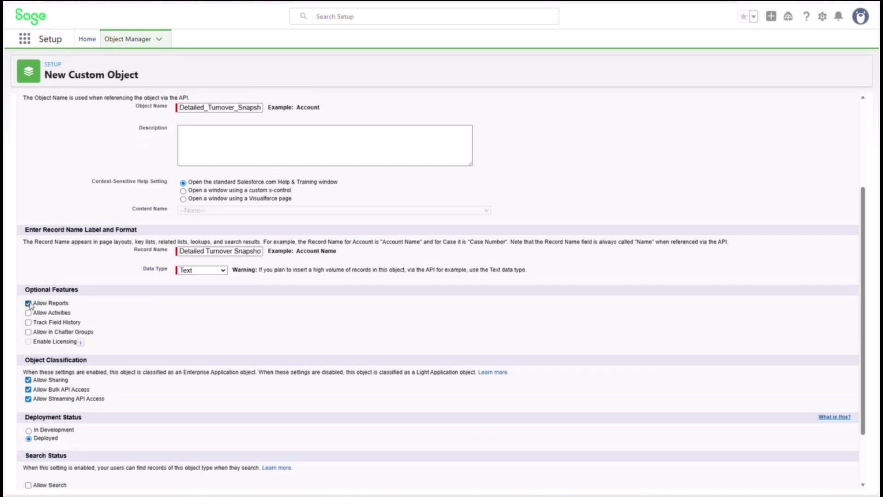
pyautogui.scroll(-2, 170, 374)
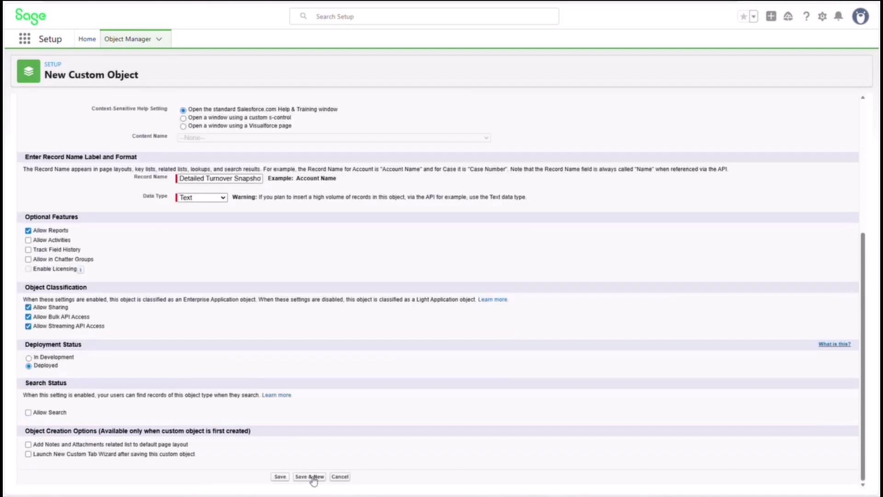
pyautogui.click(280, 476)
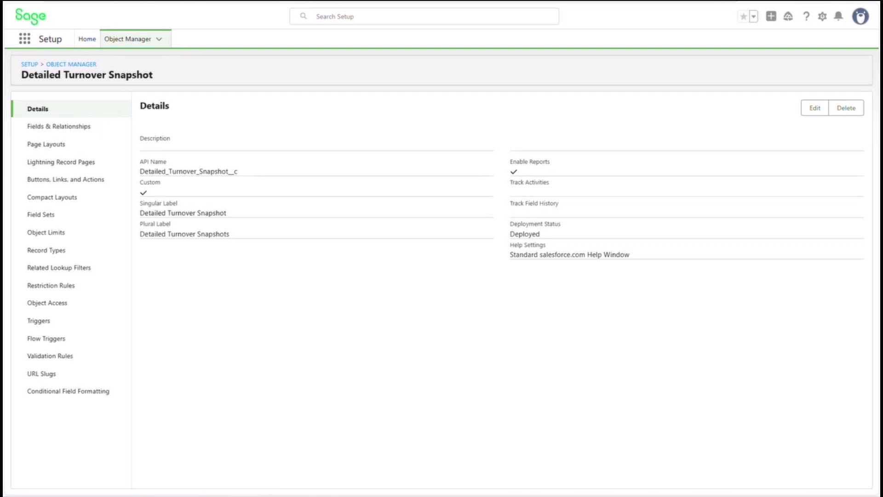
# - Place the Detailed Turnover Source Report side by side with the Detailed Turnover Snapshot setup page and open the object's Fields & Relationships
pyautogui.click(146, 2)
pyautogui.click(353, 38)
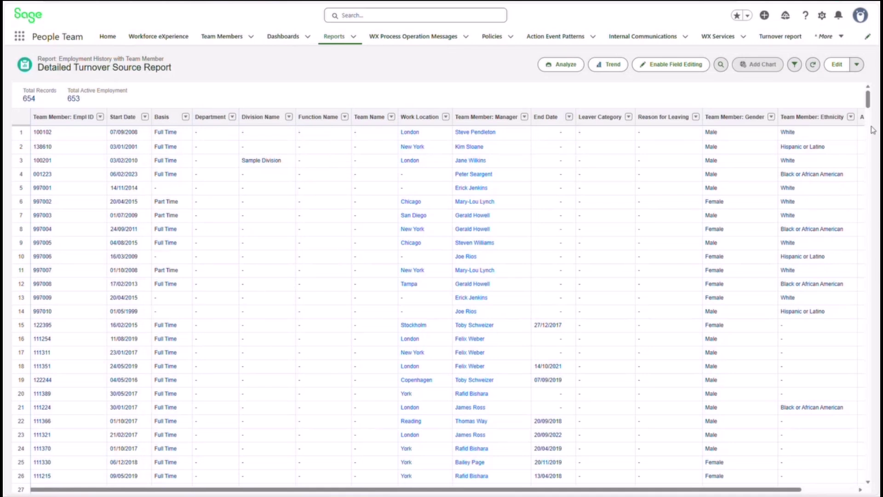
pyautogui.moveTo(528, 492); pyautogui.dragTo(194, 476)
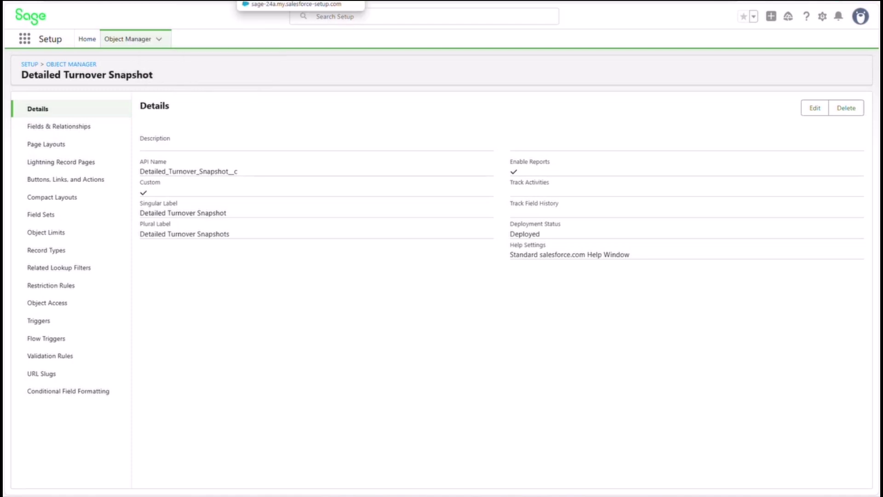
pyautogui.click(191, 1)
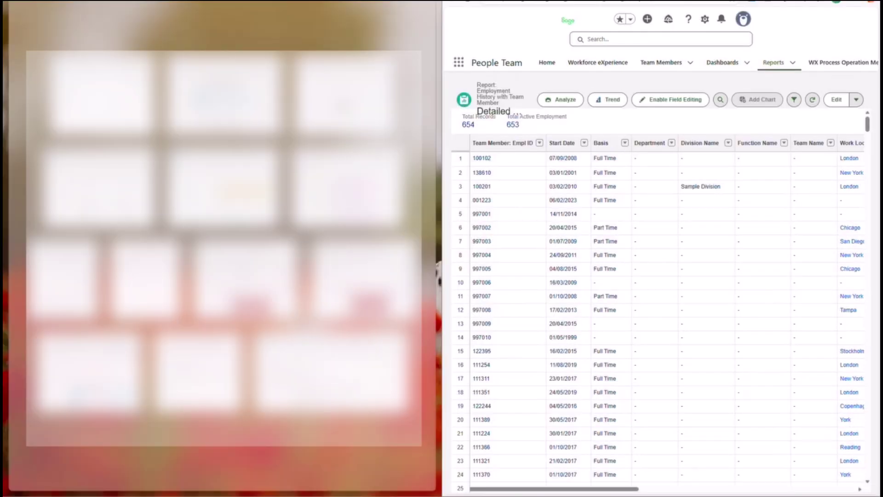
pyautogui.click(292, 418)
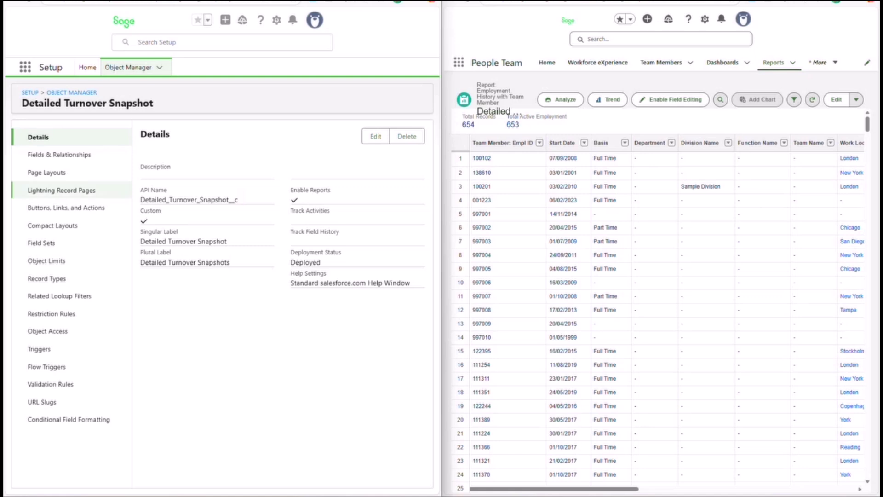
pyautogui.click(52, 162)
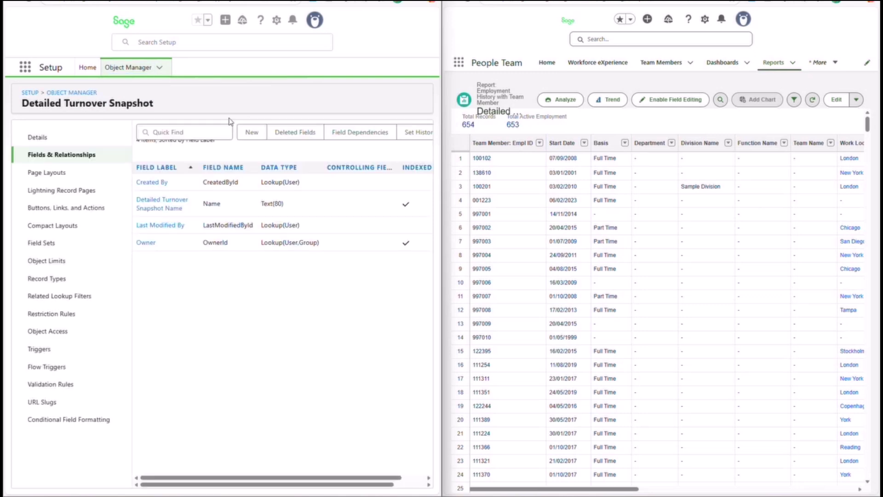
# - Find the Team Member object in Object Manager and search its fields for "Empl Id"
pyautogui.click(88, 94)
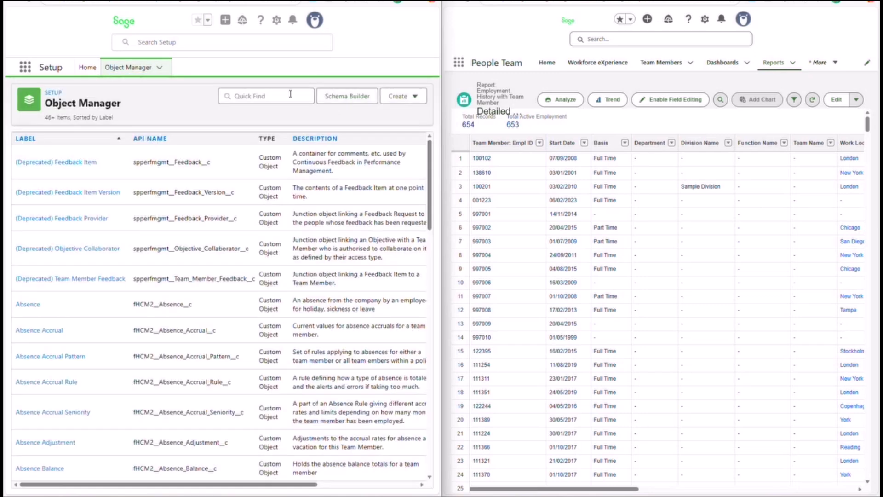
pyautogui.click(290, 94)
pyautogui.write('team')
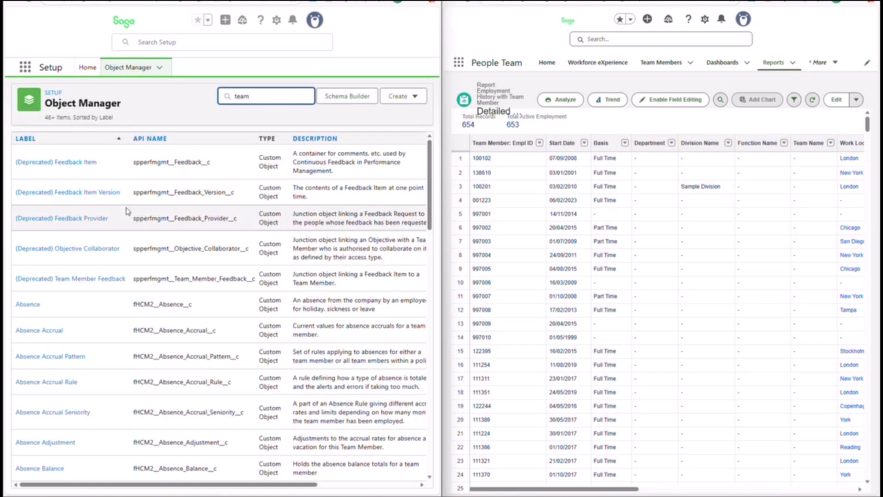
pyautogui.click(36, 243)
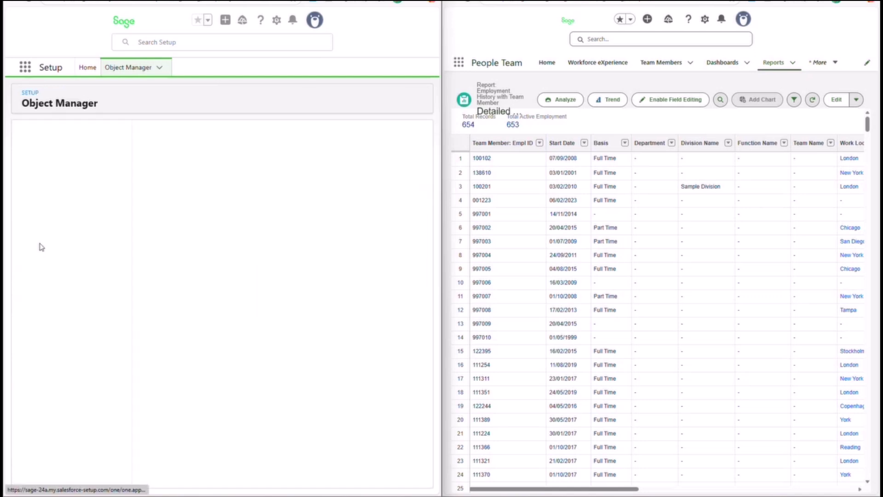
pyautogui.click(54, 157)
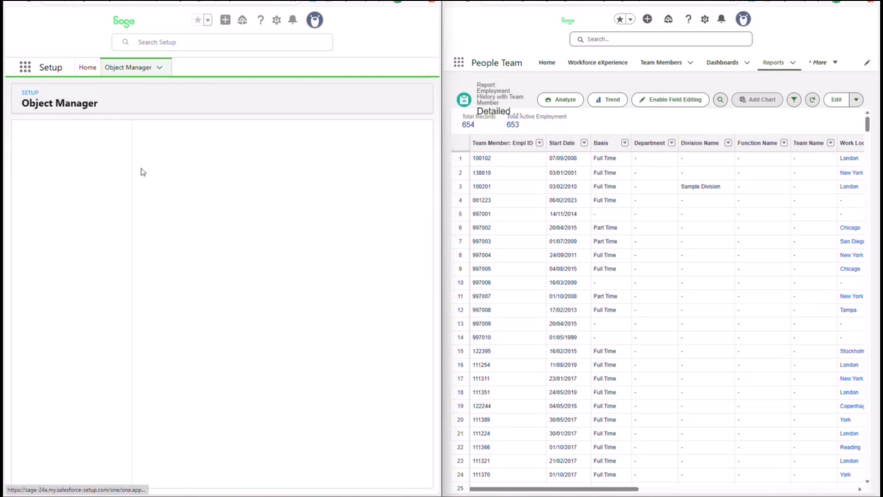
pyautogui.click(216, 132)
pyautogui.write('Empl Id')
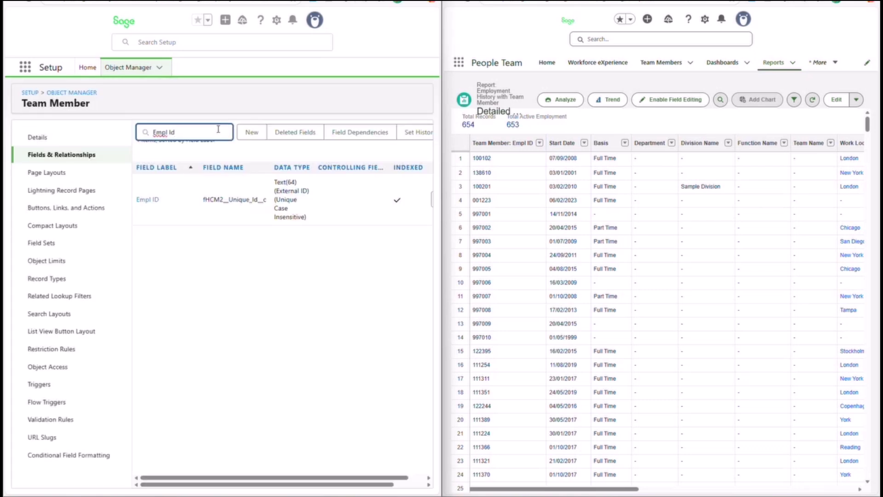
# - Open the Team Member's Empl ID field definition and check its data type and text length
pyautogui.moveTo(318, 478); pyautogui.dragTo(320, 478)
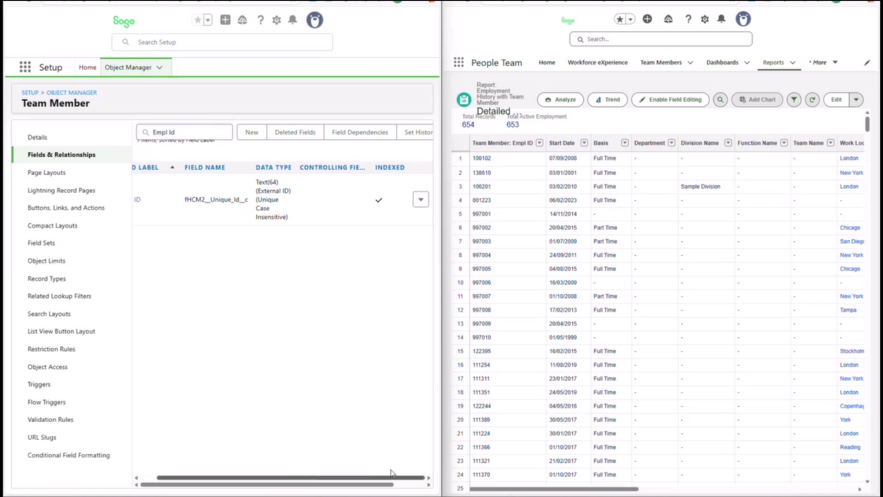
pyautogui.click(146, 199)
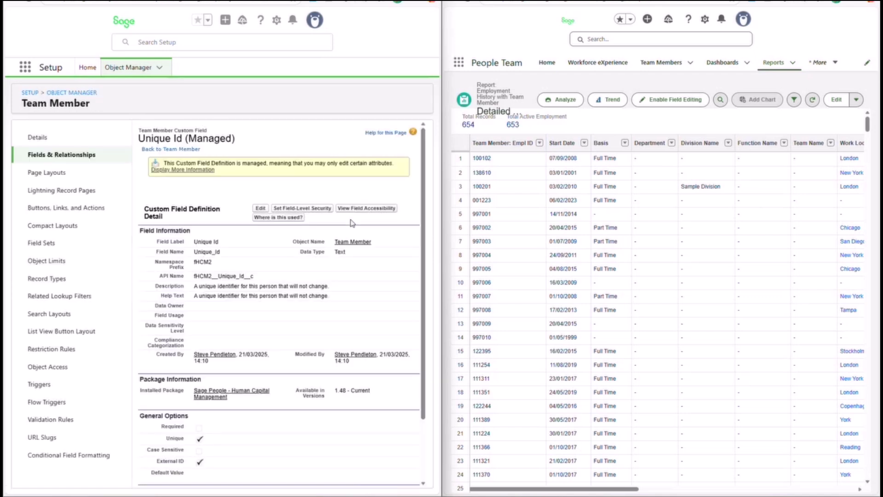
pyautogui.moveTo(348, 251); pyautogui.dragTo(320, 248)
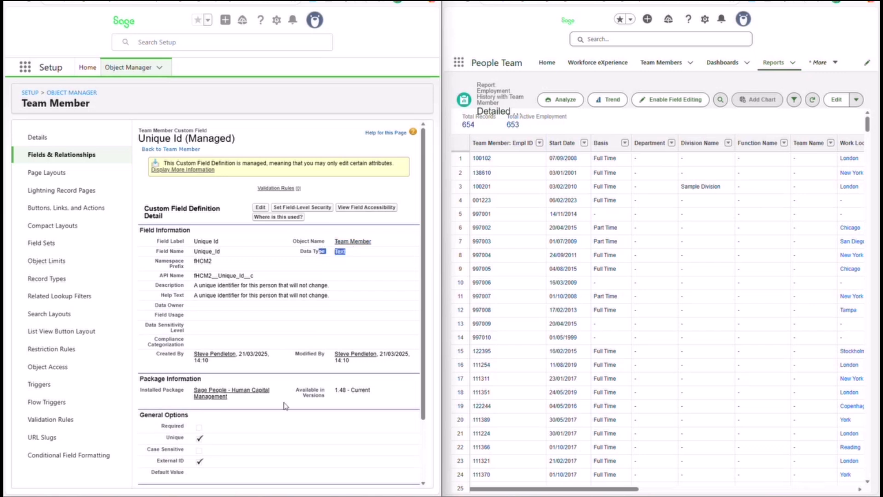
pyautogui.scroll(-1, 318, 366)
pyautogui.scroll(-1, 319, 367)
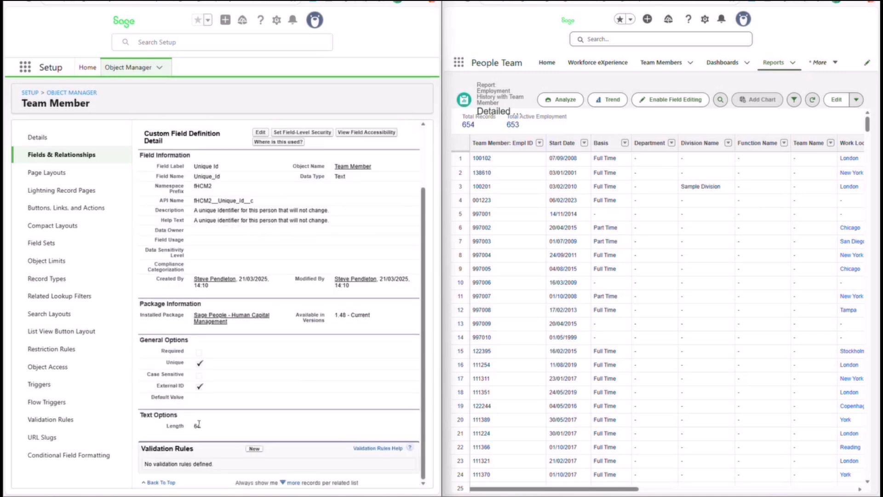
pyautogui.tripleClick(199, 425)
pyautogui.click(207, 432)
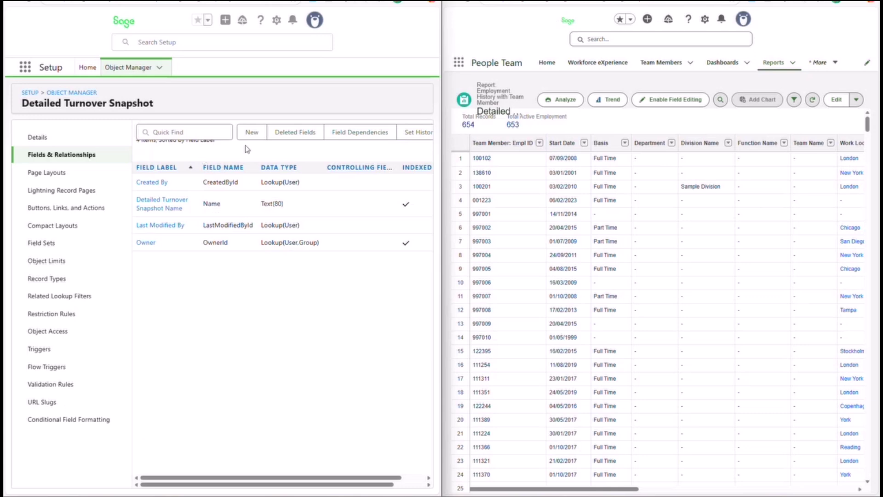
# - Start a new custom field on the Detailed Turnover Snapshot object with the Text data type and continue to its details
pyautogui.click(251, 133)
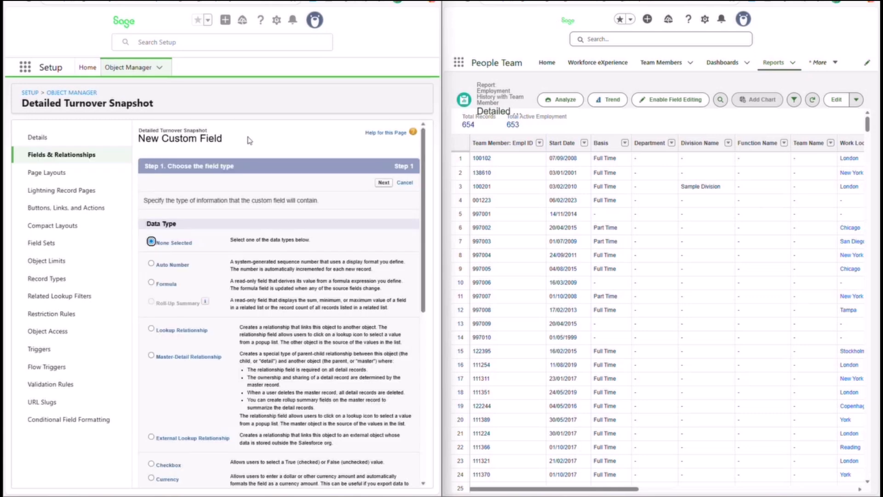
pyautogui.scroll(-5, 189, 278)
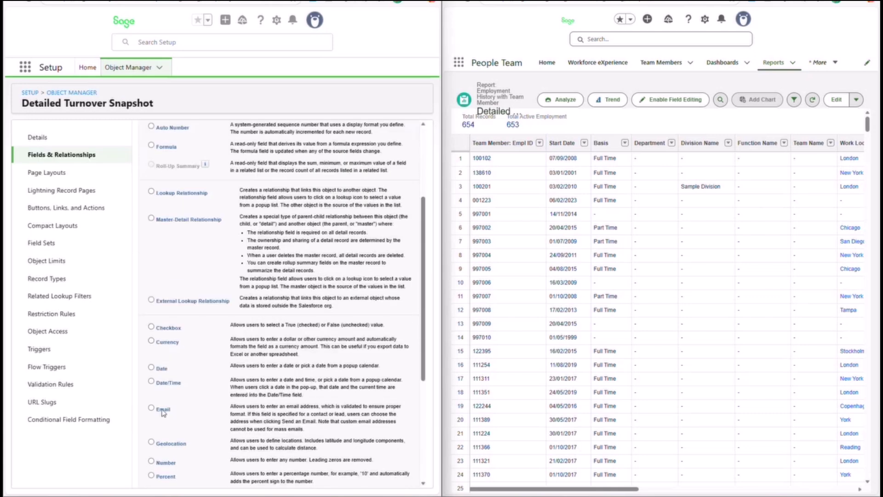
pyautogui.click(161, 407)
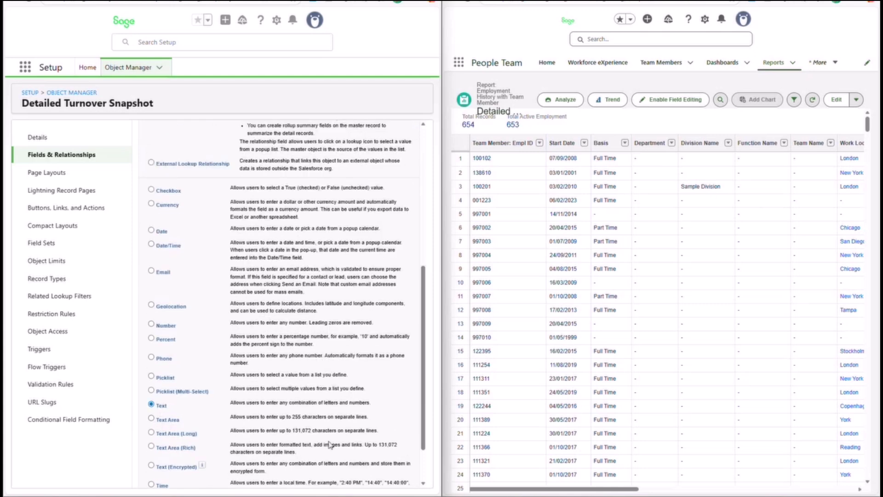
pyautogui.scroll(-1, 398, 490)
pyautogui.click(384, 474)
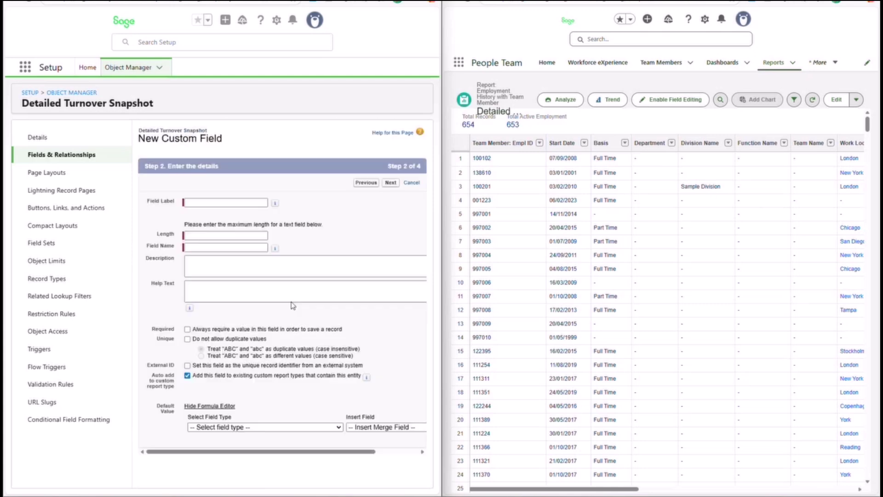
# - Set the new text field's label to "Empl ID" and its length to 64
pyautogui.click(203, 203)
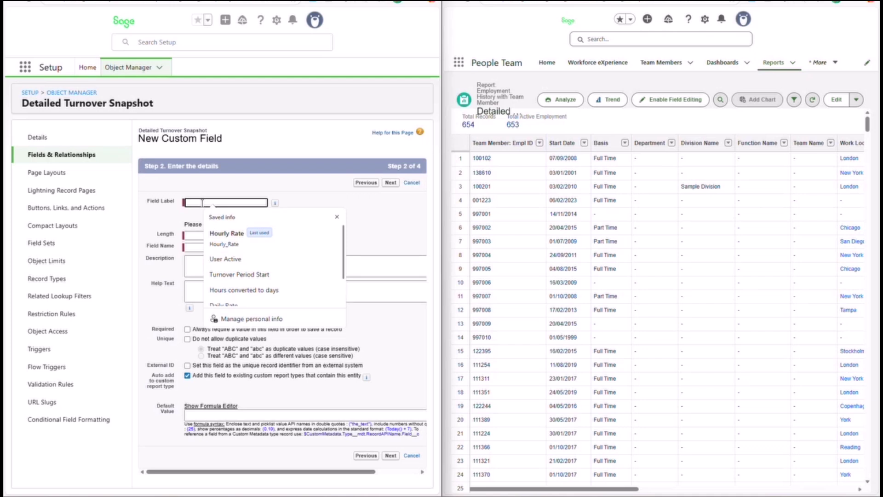
pyautogui.write('Empl')
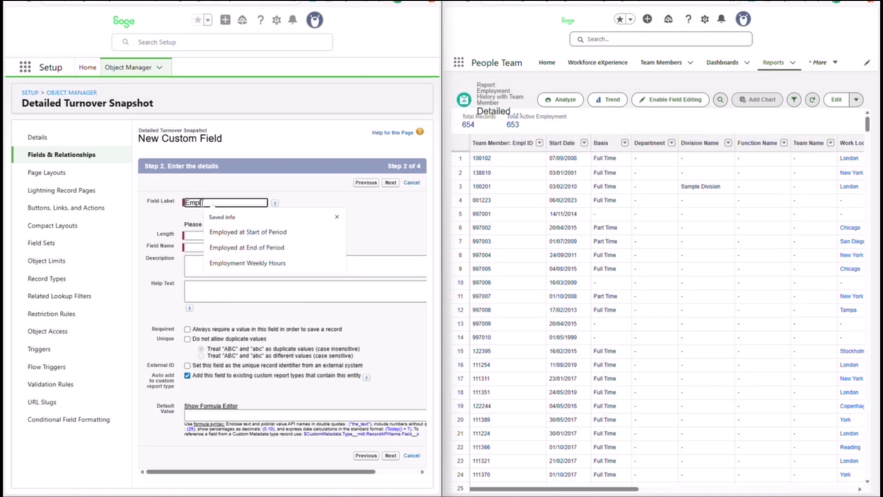
pyautogui.write(' ID')
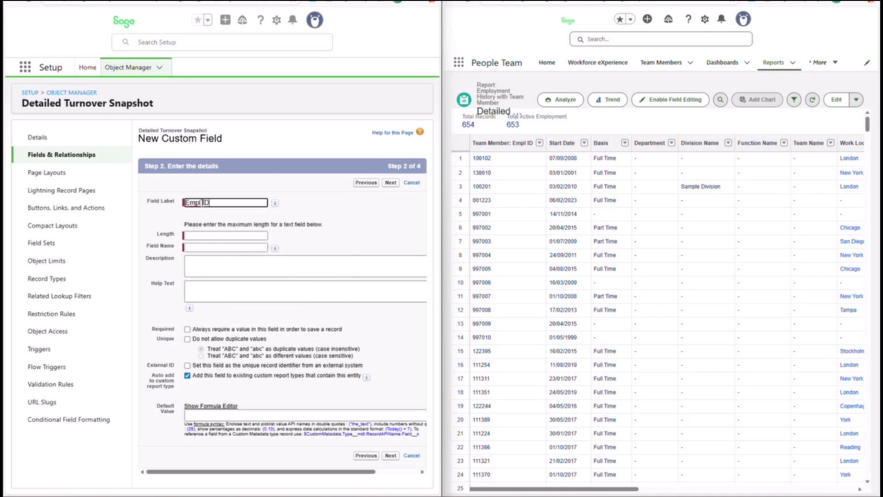
pyautogui.click(205, 235)
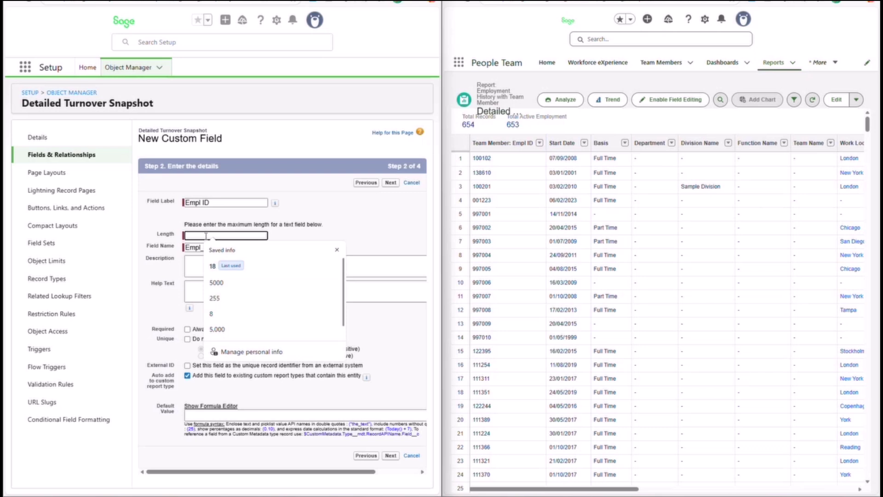
pyautogui.write('64')
pyautogui.click(342, 219)
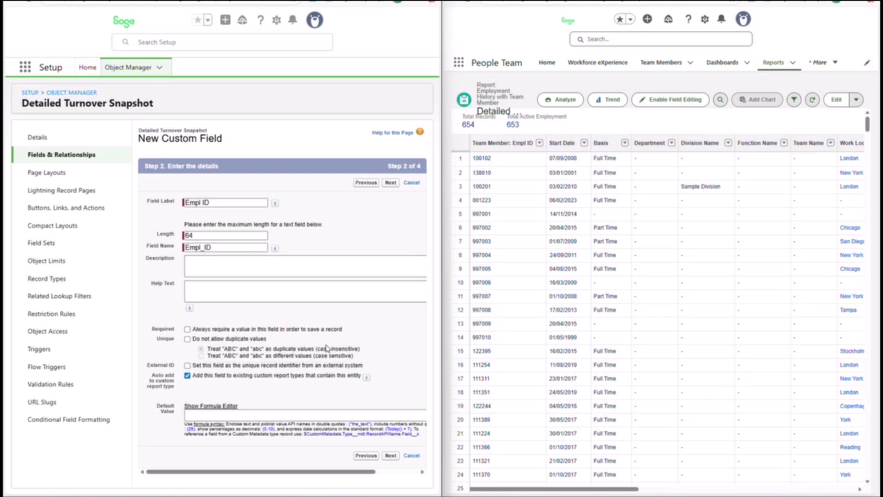
# - Keep the default profile visibility for the Empl ID field, save it and start another custom field
pyautogui.click(392, 456)
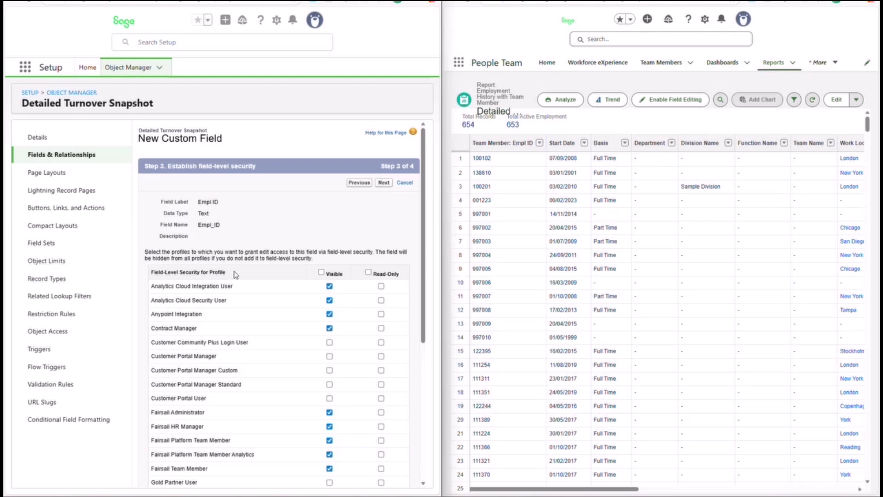
pyautogui.scroll(-2, 238, 274)
pyautogui.scroll(-3, 238, 273)
pyautogui.scroll(6, 239, 273)
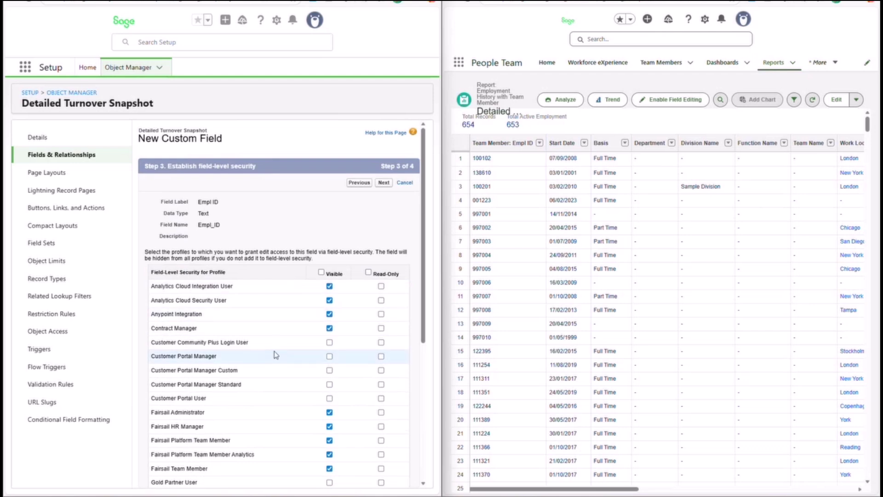
pyautogui.click(382, 184)
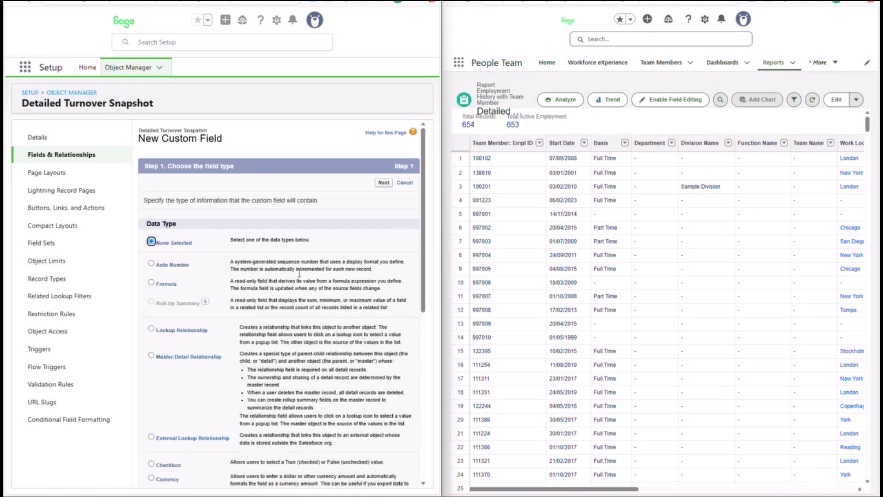
# - Choose the Date data type for the new custom field and label it "Start Date" with the field name Start_Date
pyautogui.scroll(-3, 184, 271)
pyautogui.click(158, 369)
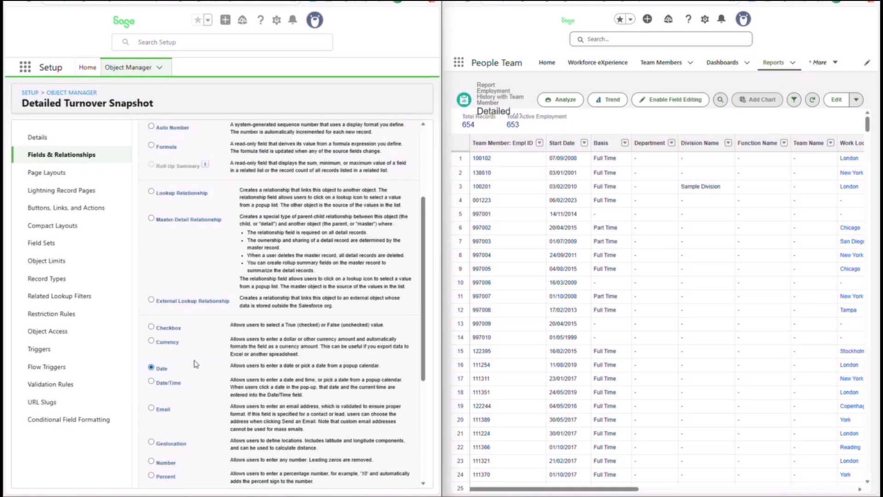
pyautogui.scroll(3, 354, 239)
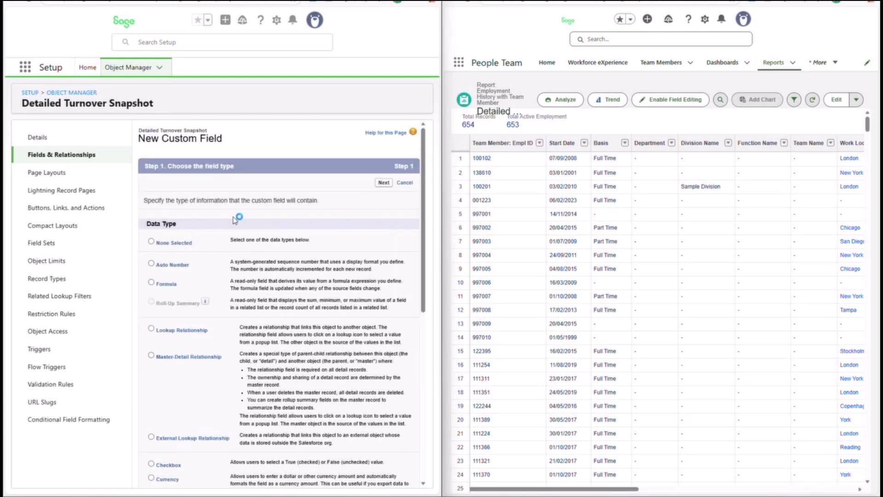
pyautogui.click(212, 202)
pyautogui.write('Start')
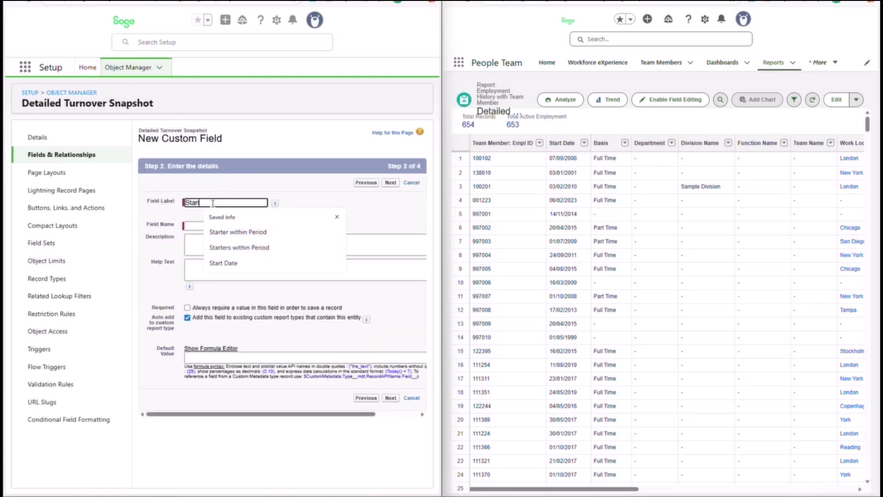
pyautogui.write(' Date')
pyautogui.click(195, 225)
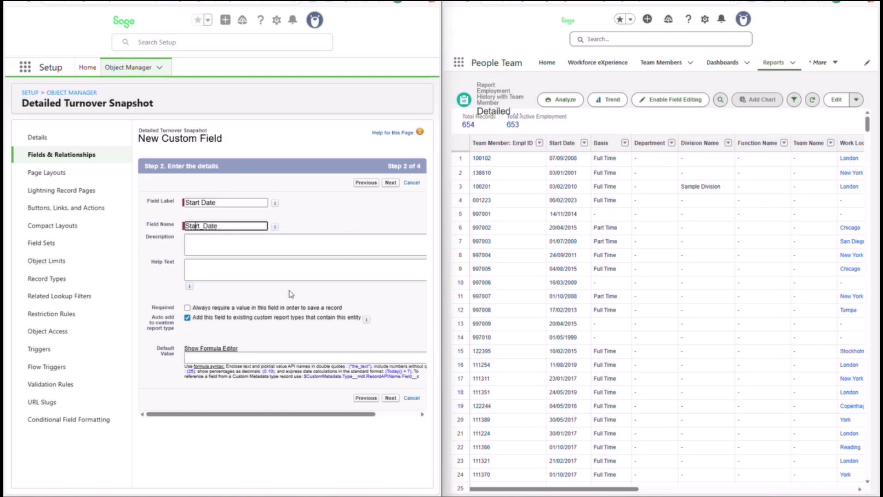
# - Accept the default field-level security and the Detailed Turnover Snapshot Layout for the Start Date field and save it
pyautogui.click(390, 398)
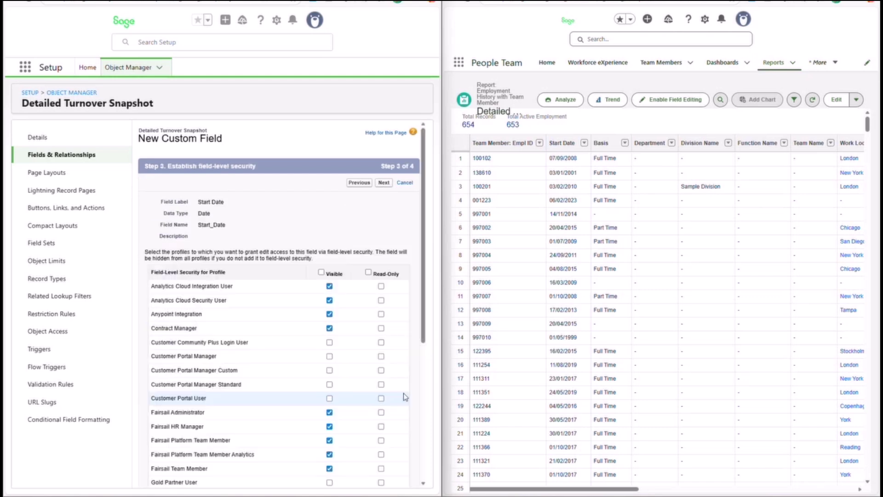
pyautogui.click(384, 183)
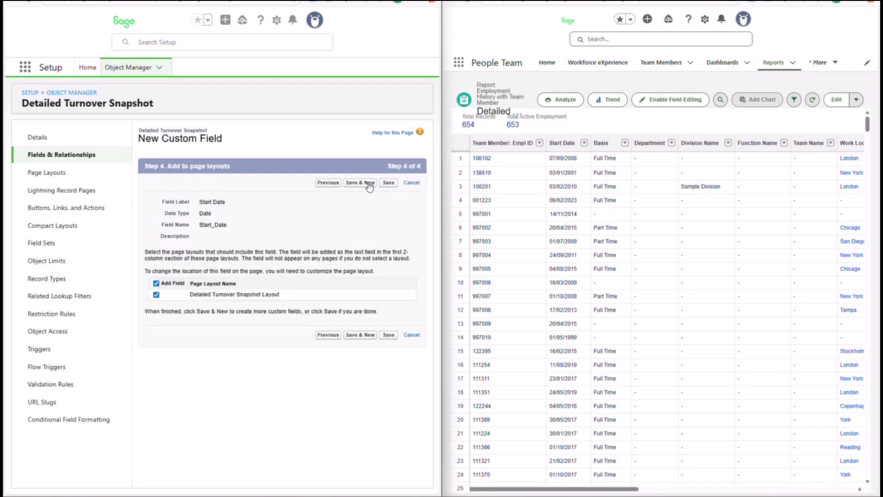
pyautogui.click(368, 184)
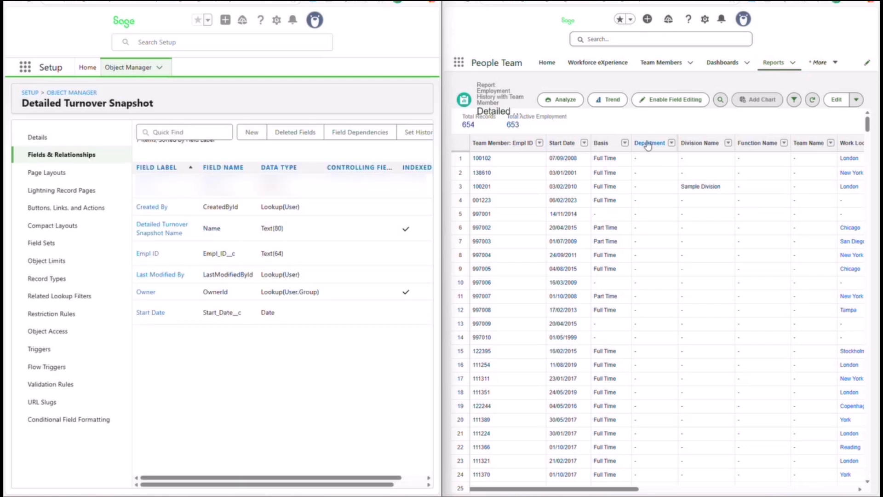
pyautogui.moveTo(603, 486); pyautogui.dragTo(79, 365)
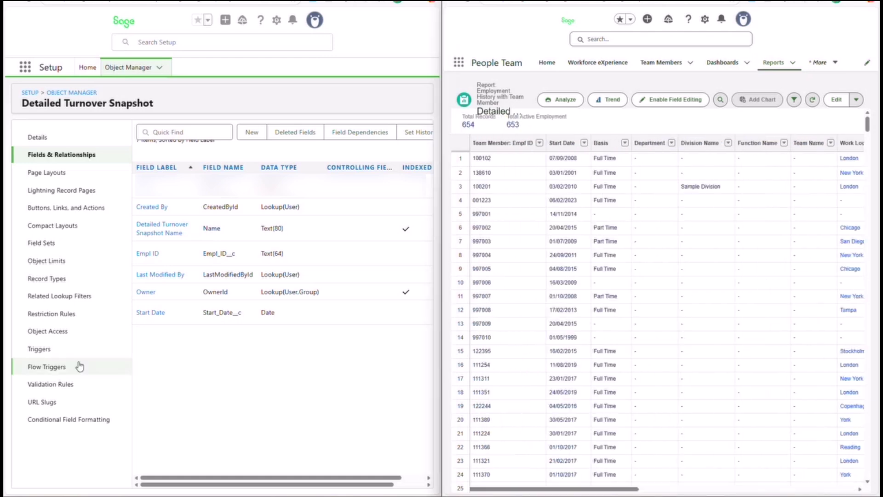